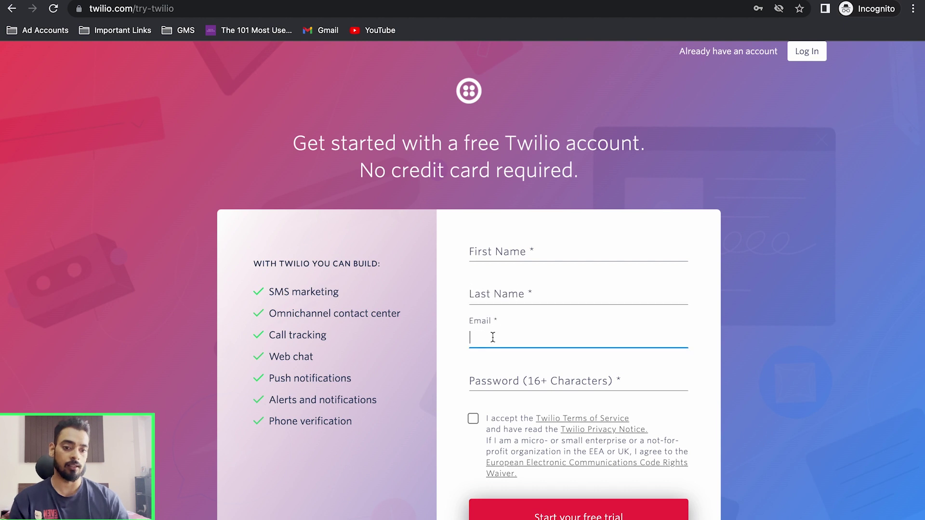
left_click(499, 374)
scroll(483, 371, "down", 1)
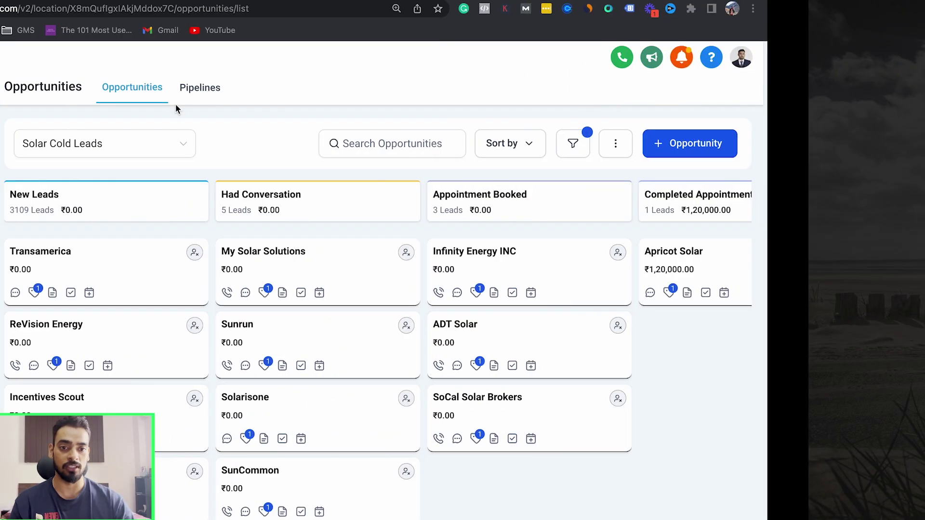
Open twilio.com and log in to the existing Twilio account with the prefilled e-mail address
type("twilio.com")
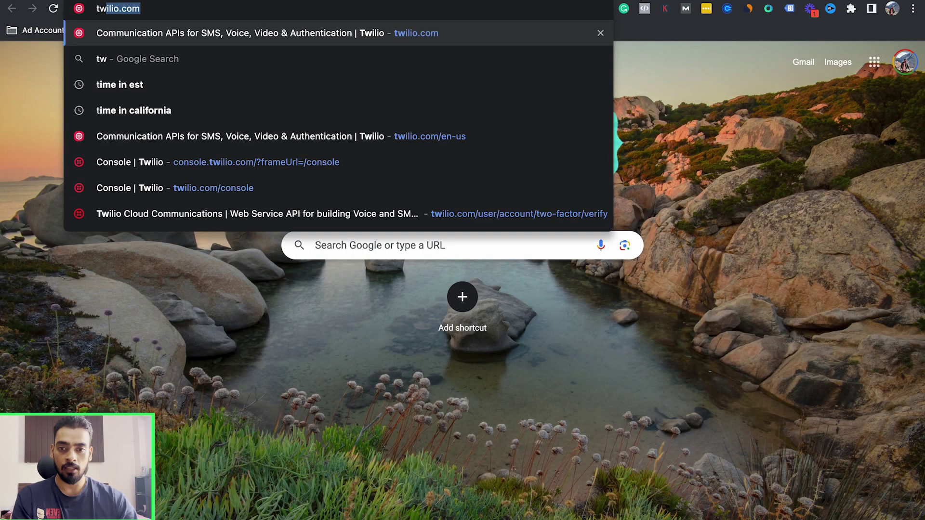
key("Return")
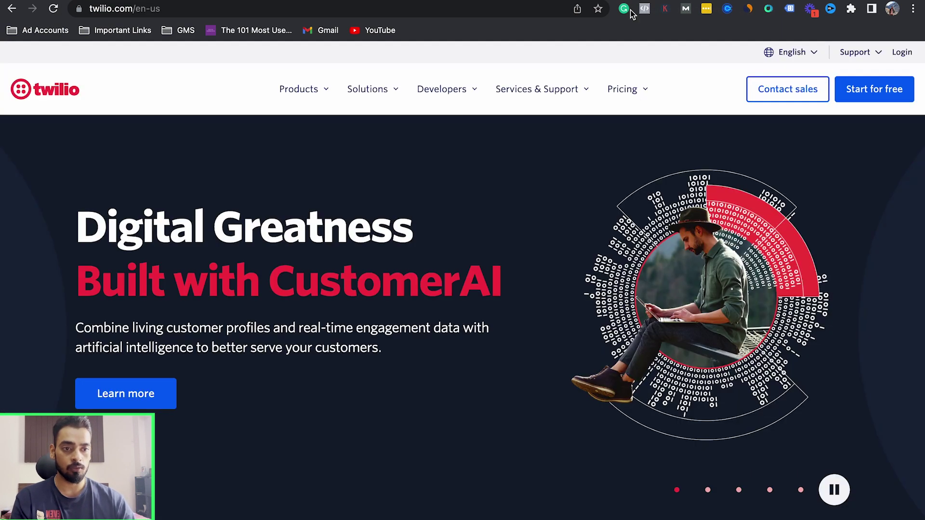
left_click(902, 53)
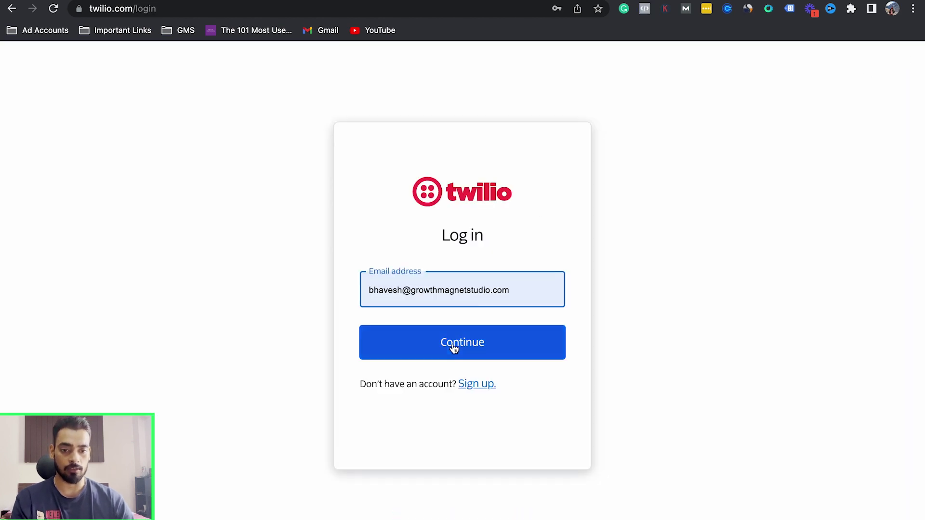
left_click(453, 344)
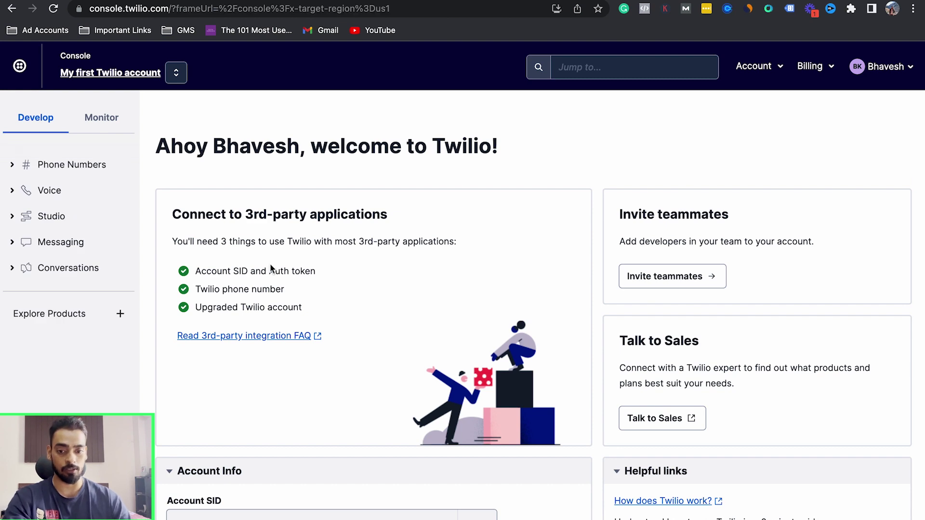
Examine the console's third-party connection requirements and the account info with the Account SID, Auth Token and Twilio phone number
scroll(270, 269, "down", 2)
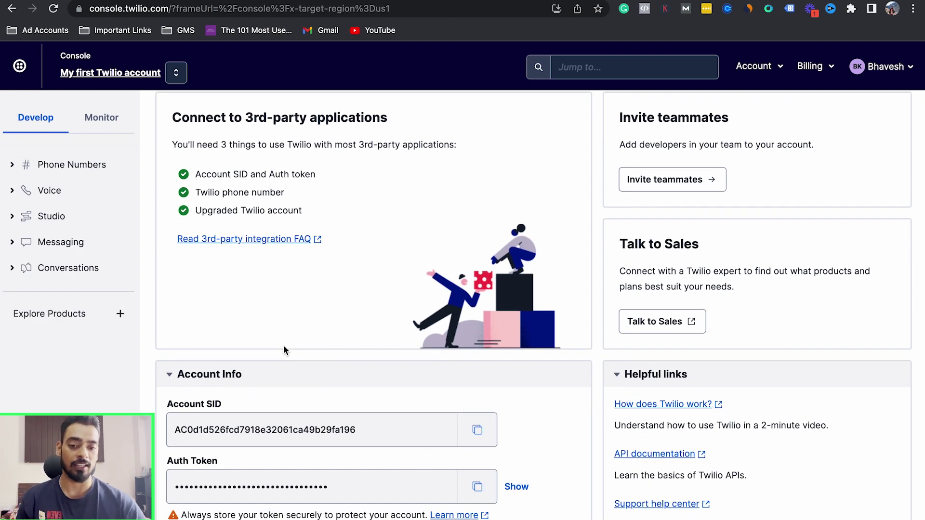
scroll(284, 347, "down", 1)
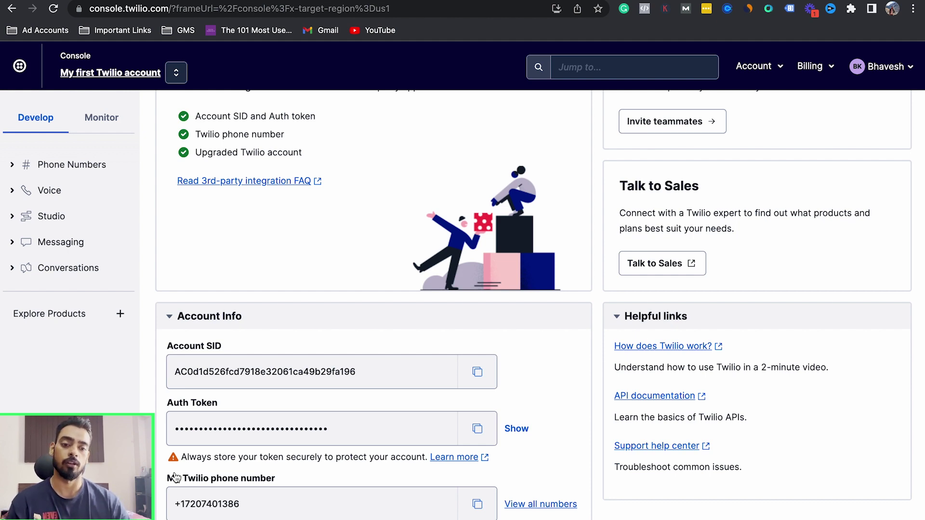
scroll(154, 363, "up", 3)
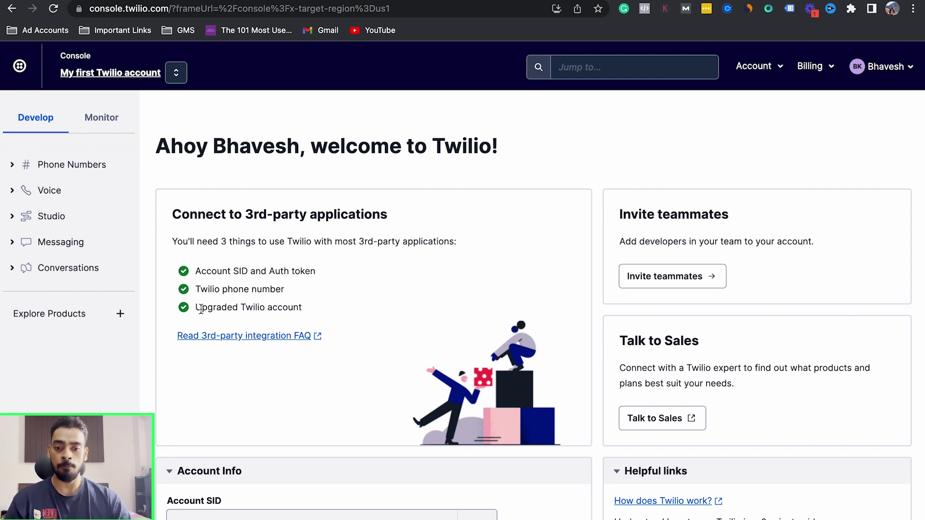
scroll(201, 309, "down", 2)
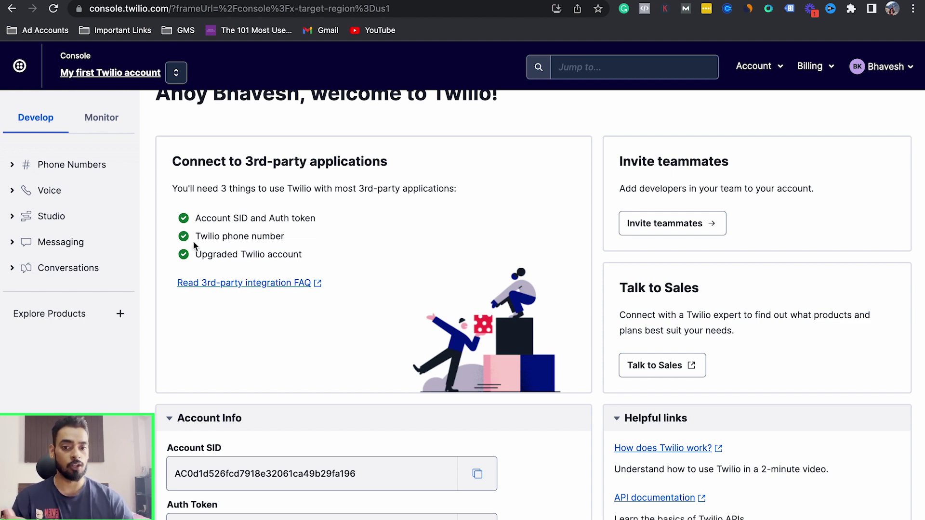
scroll(277, 246, "down", 2)
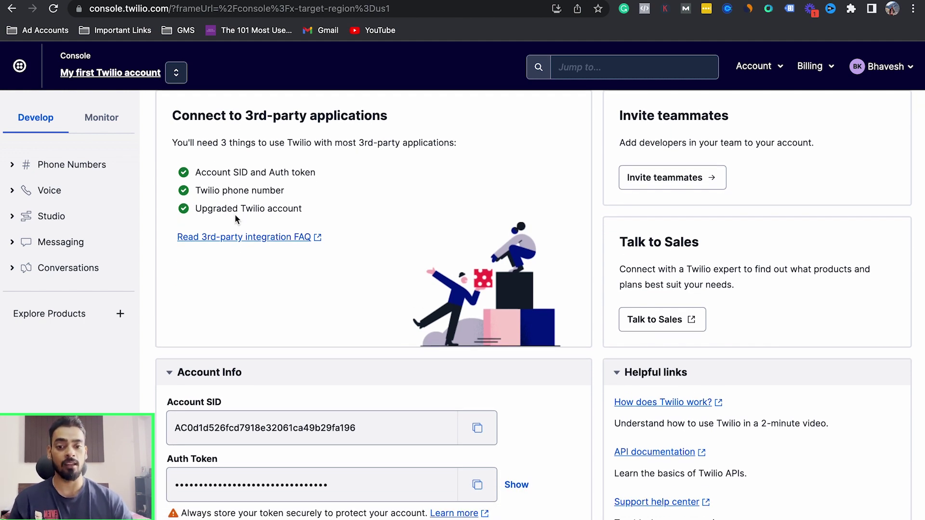
left_click_drag(169, 168, 195, 172)
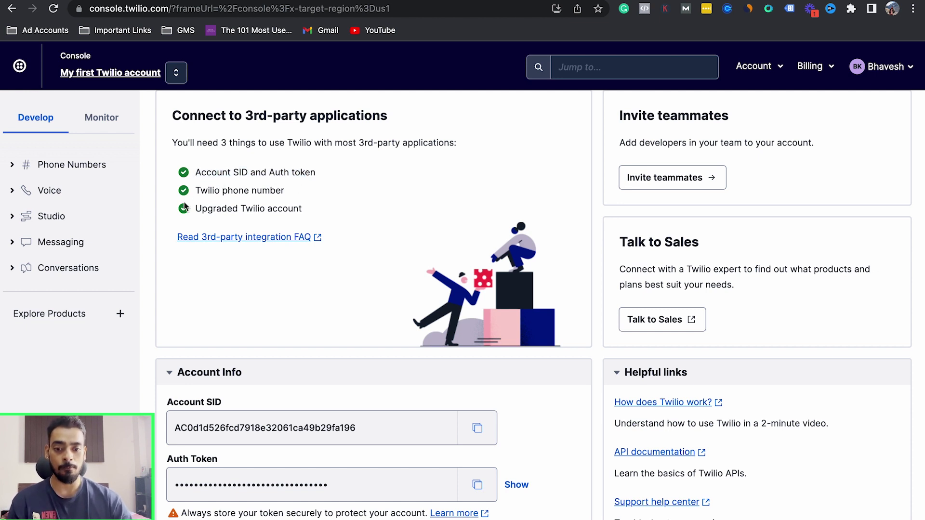
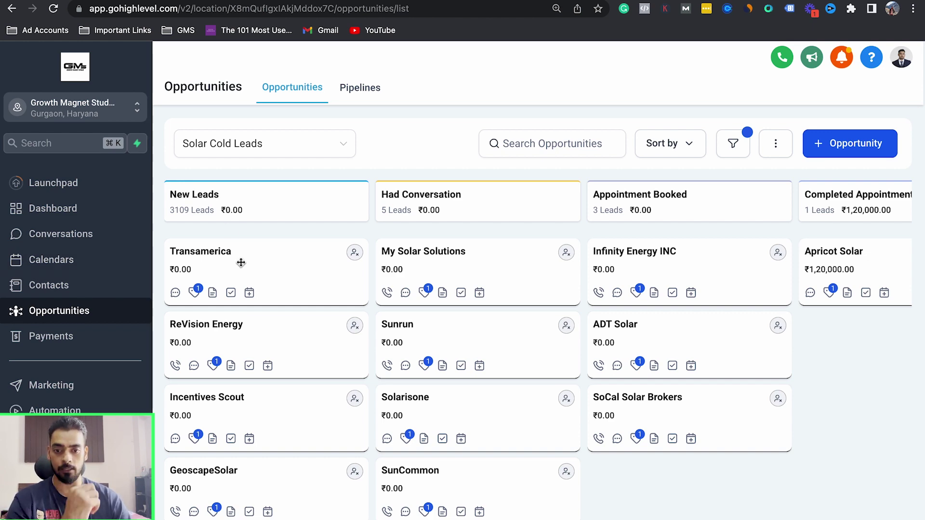
Switch to GoHighLevel, call the ReVision Energy lead in the New Leads stage of Solar Cold Leads, and expand the call window
left_click(259, 261)
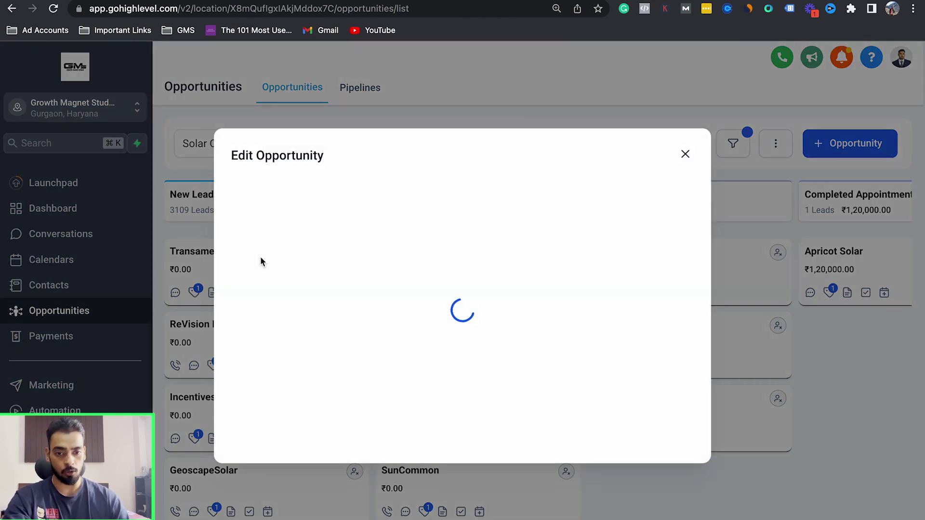
left_click(684, 152)
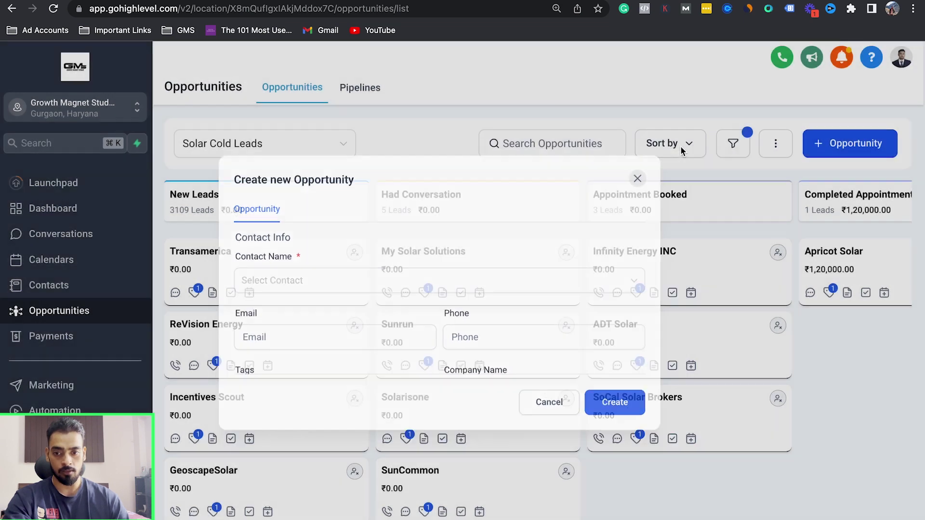
scroll(186, 366, "down", 1)
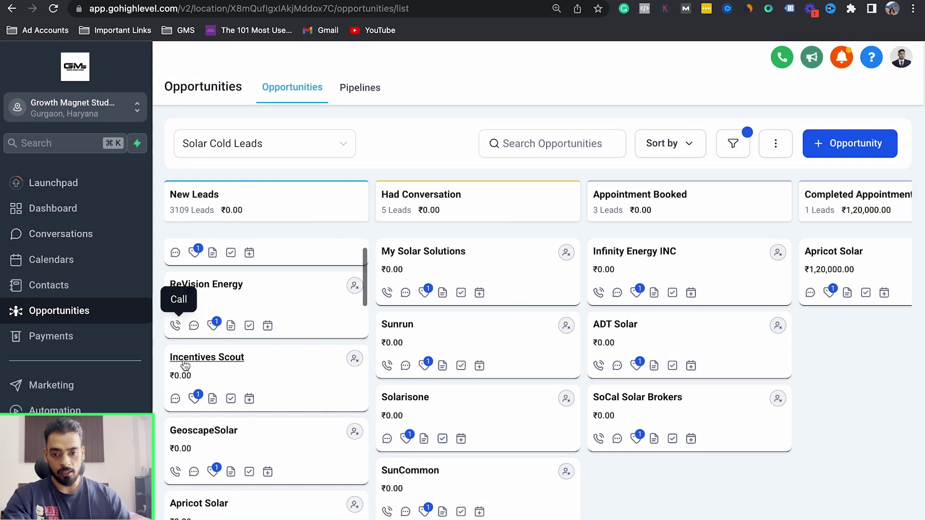
left_click(176, 327)
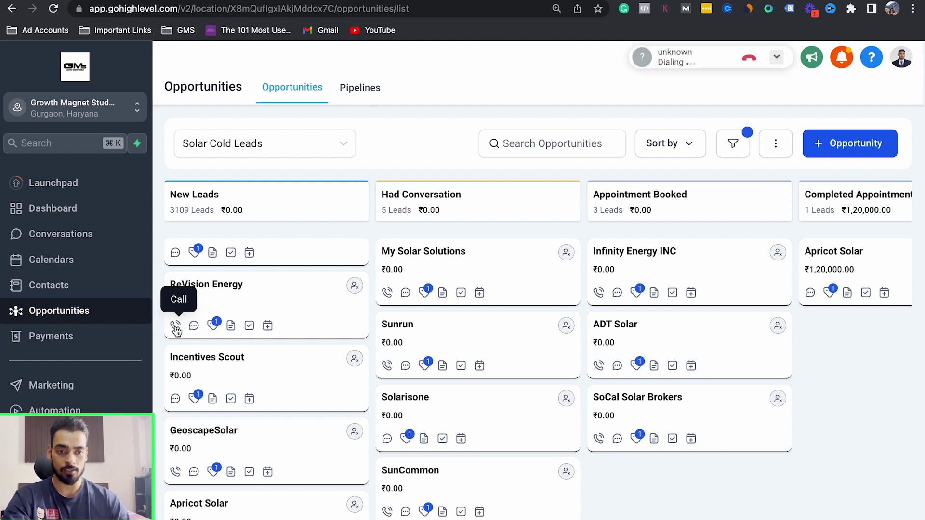
left_click(750, 62)
left_click(779, 62)
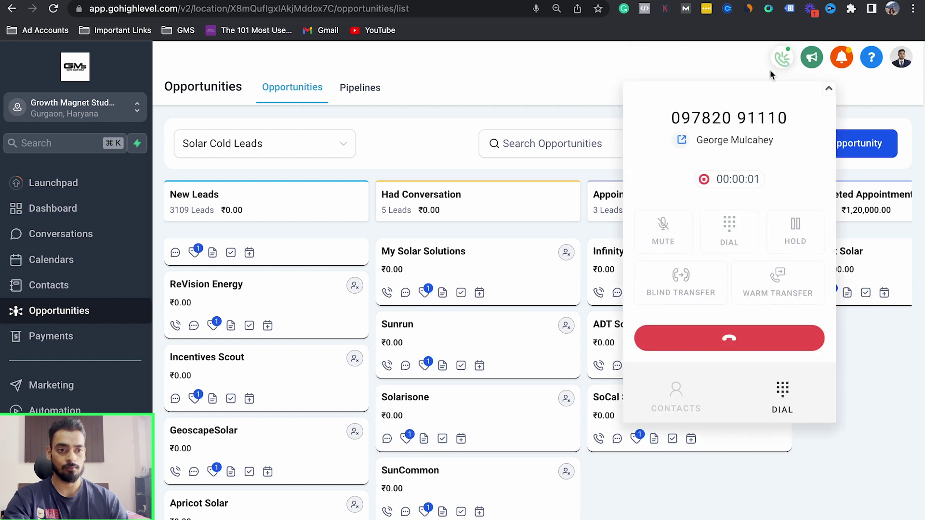
End the ongoing call, dismiss the call summary and close the dialer
left_click(721, 339)
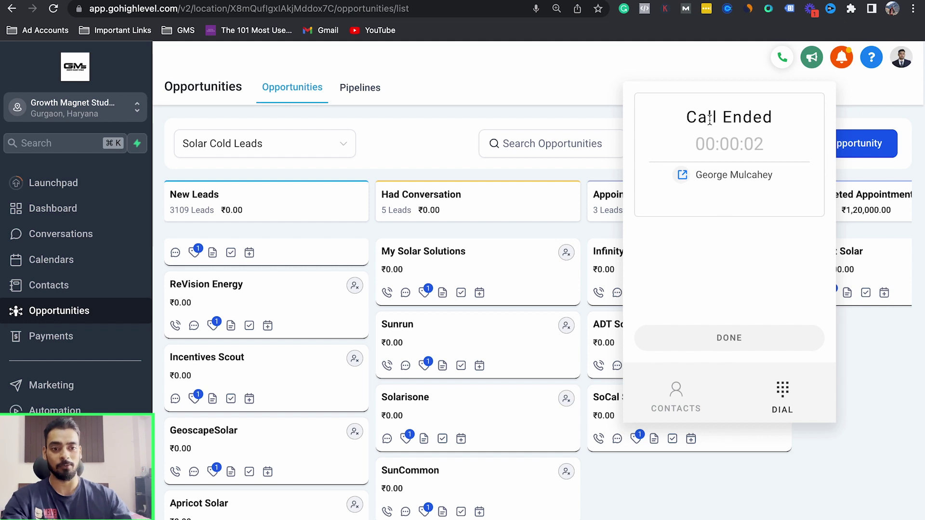
left_click(735, 341)
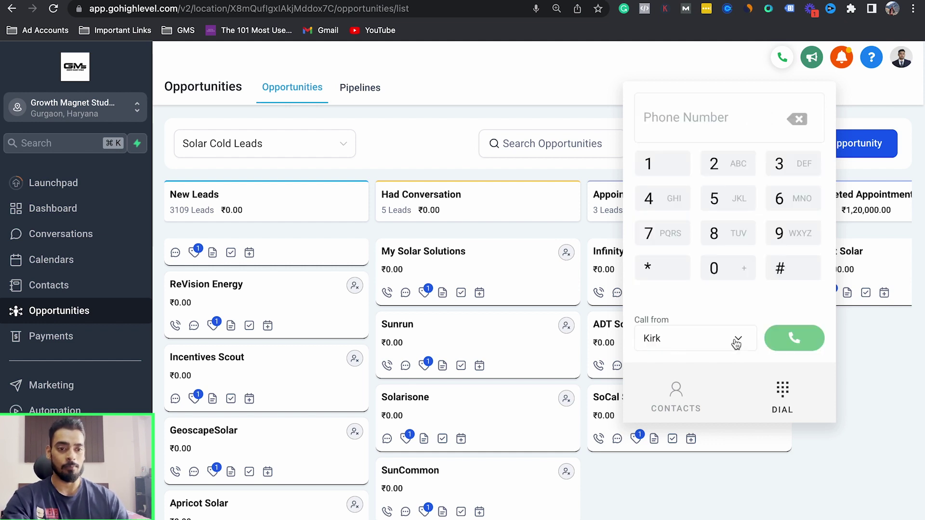
left_click(783, 62)
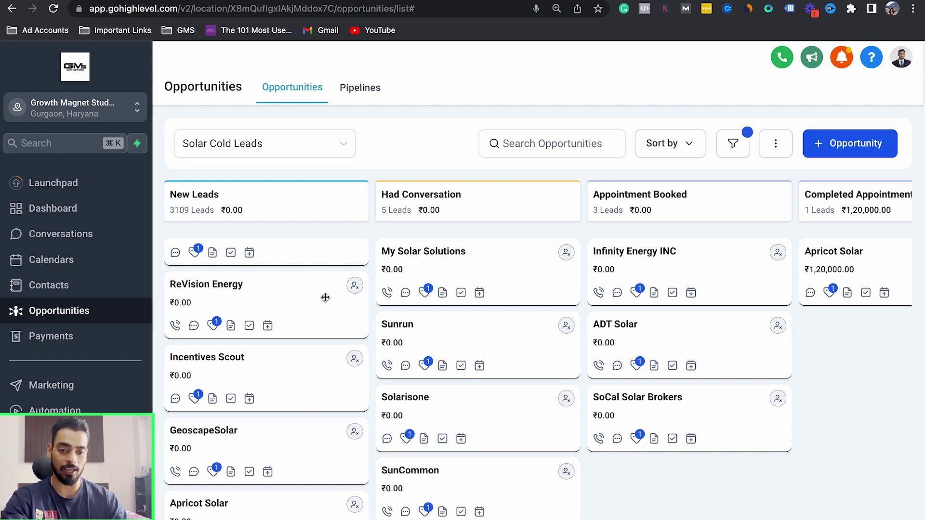
Look through the lead cards in the New Leads stage and their call options
scroll(270, 291, "down", 2)
scroll(252, 287, "up", 3)
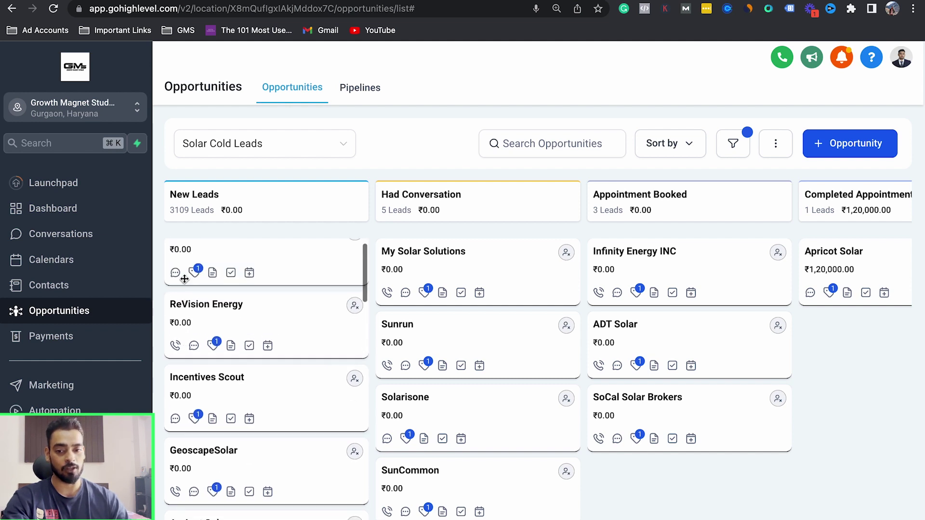
scroll(181, 313, "down", 1)
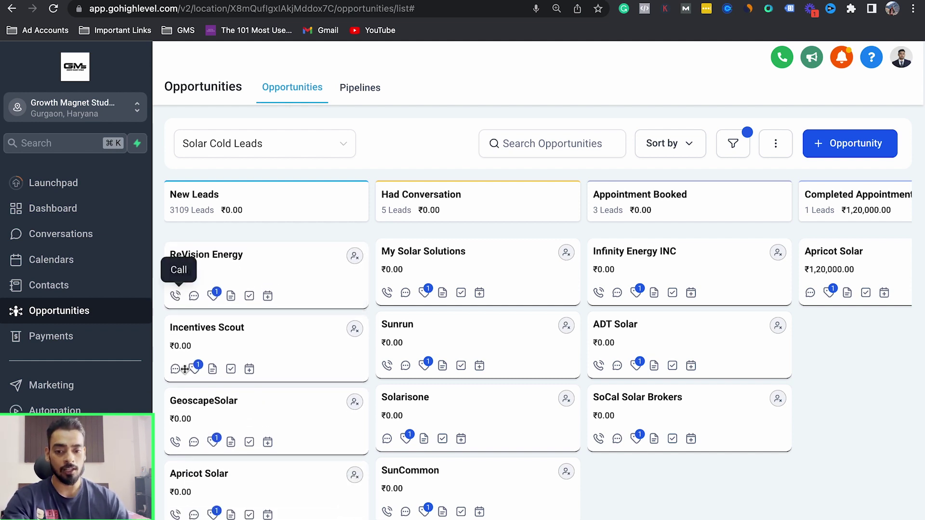
scroll(176, 294, "down", 2)
scroll(180, 374, "down", 1)
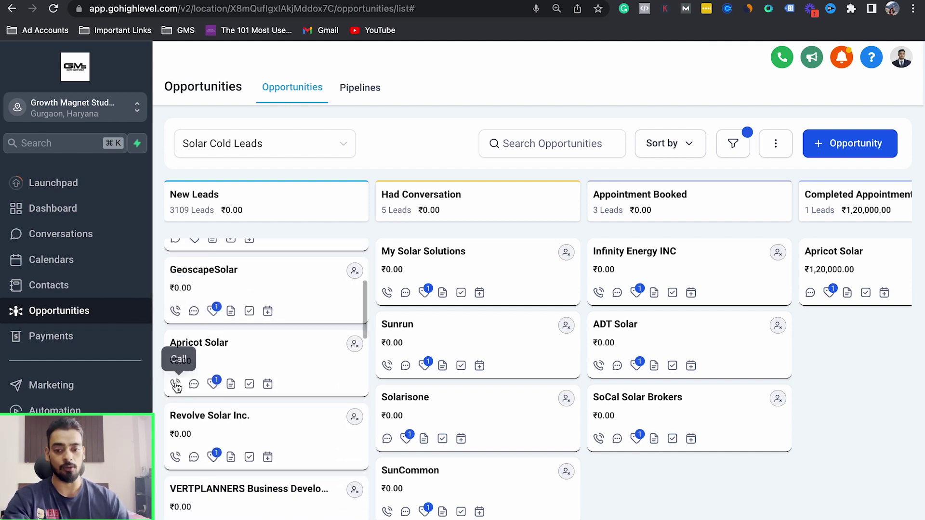
scroll(178, 390, "down", 1)
scroll(178, 398, "down", 3)
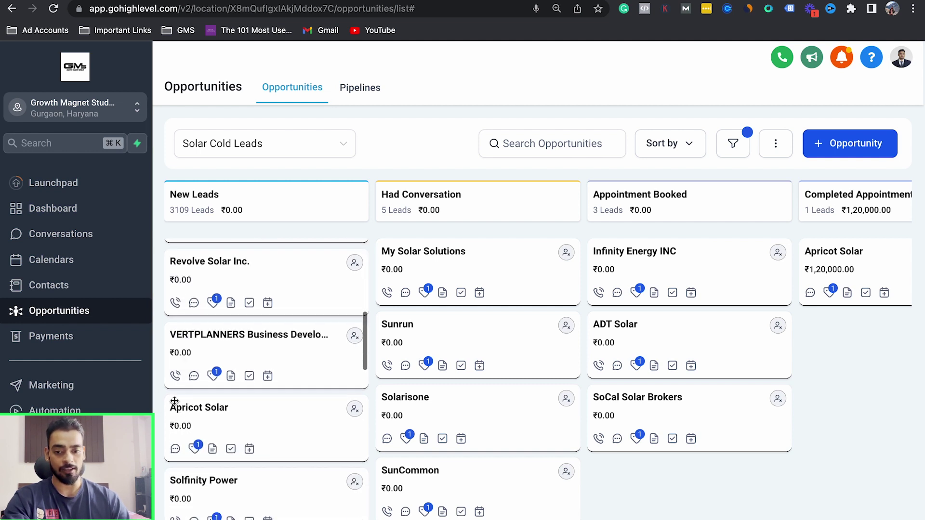
scroll(178, 415, "down", 1)
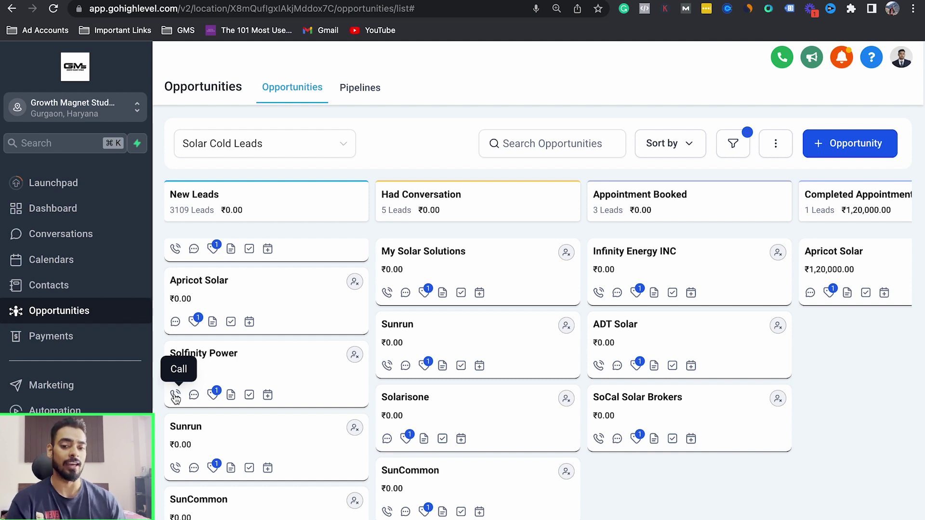
scroll(175, 398, "down", 5)
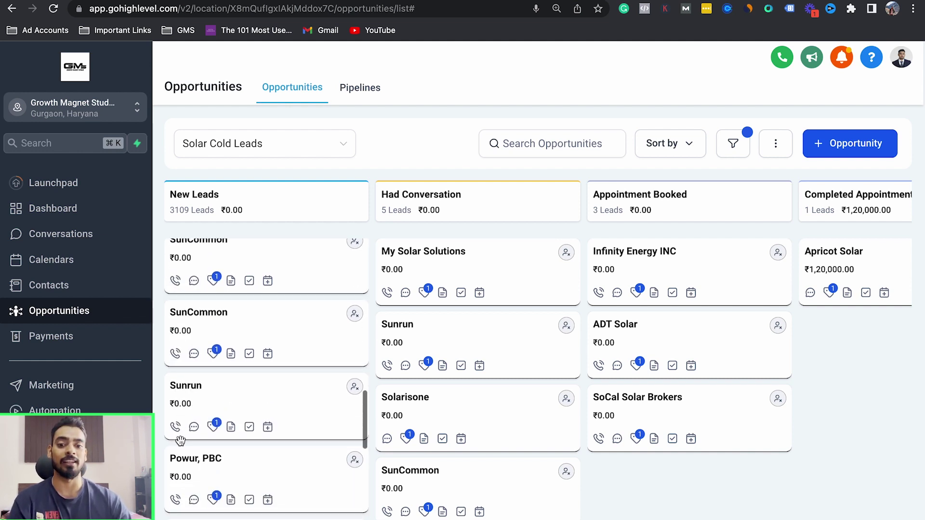
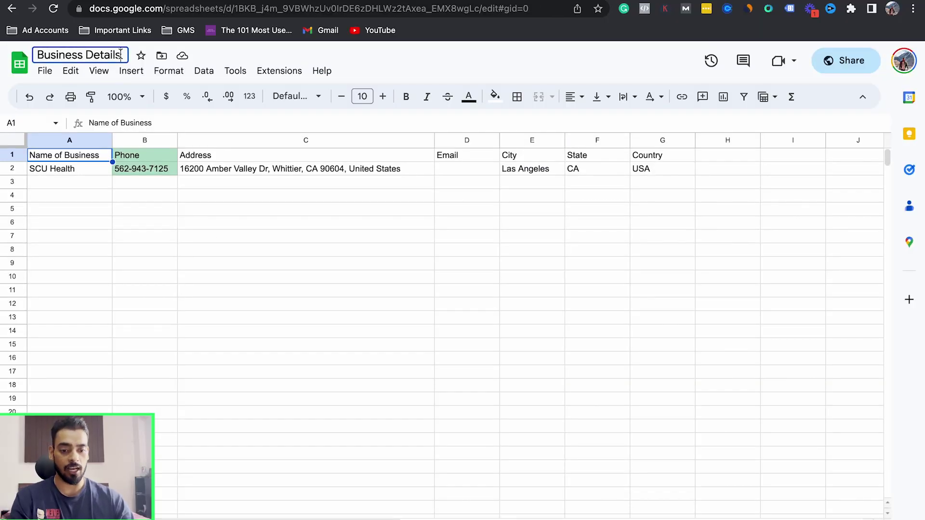
Switch from the Business Details sheet to the Google results for chiropractors in los angeles and examine the SCU Health listing
mouse_move(120, 54)
left_click(66, 176)
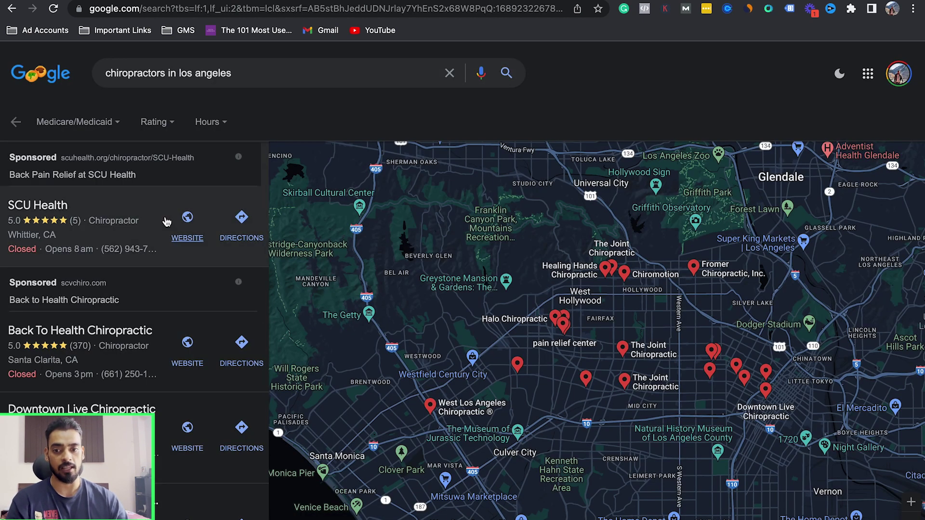
scroll(144, 270, "down", 2)
scroll(114, 282, "up", 2)
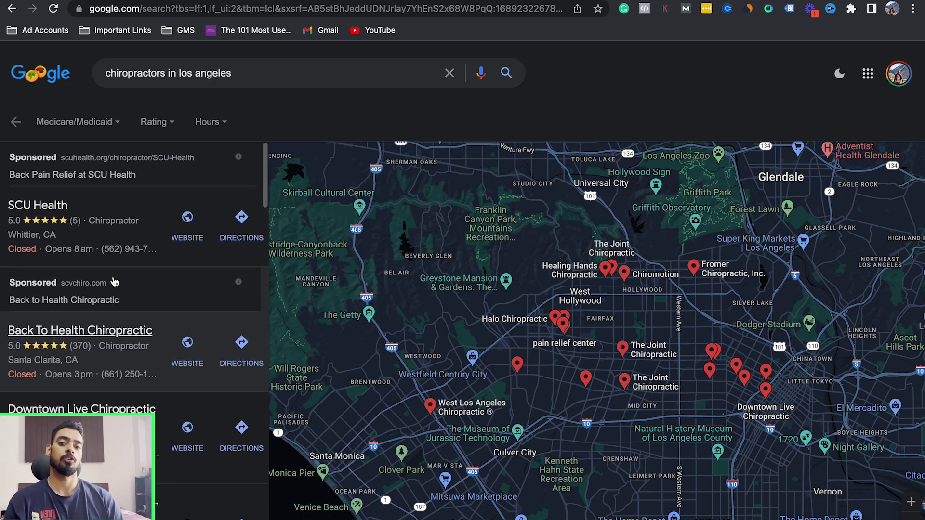
left_click(58, 207)
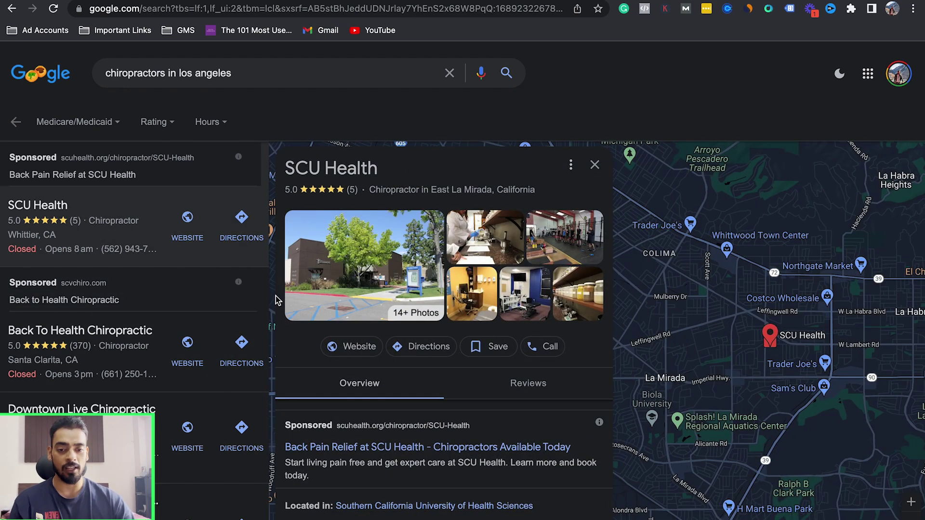
scroll(320, 345, "down", 1)
scroll(319, 345, "up", 1)
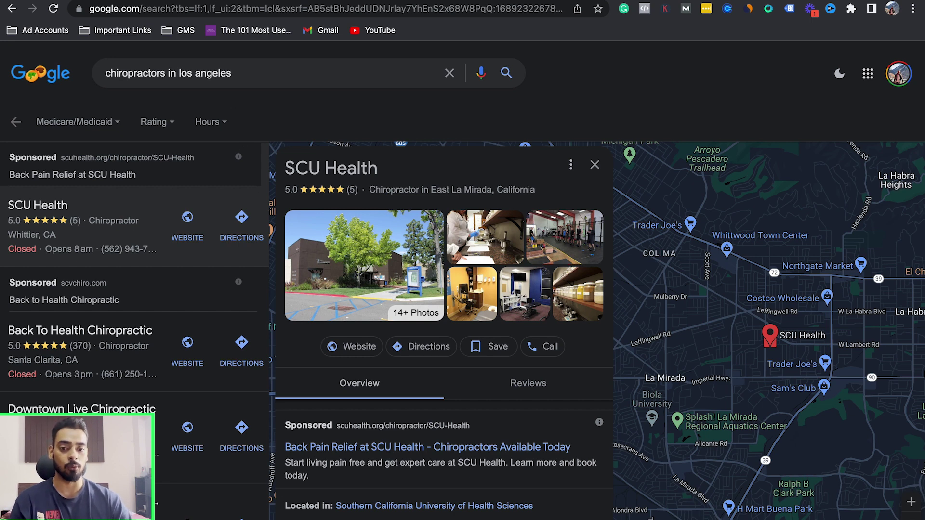
scroll(337, 361, "down", 1)
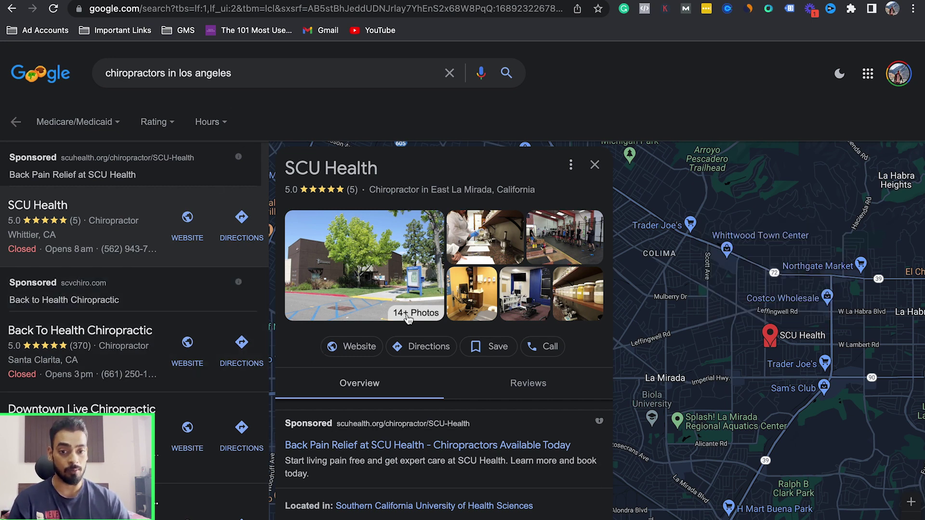
Highlight the SCU Health name in the listing and return to the Business Details sheet to check the Phone column
left_click_drag(285, 166, 461, 175)
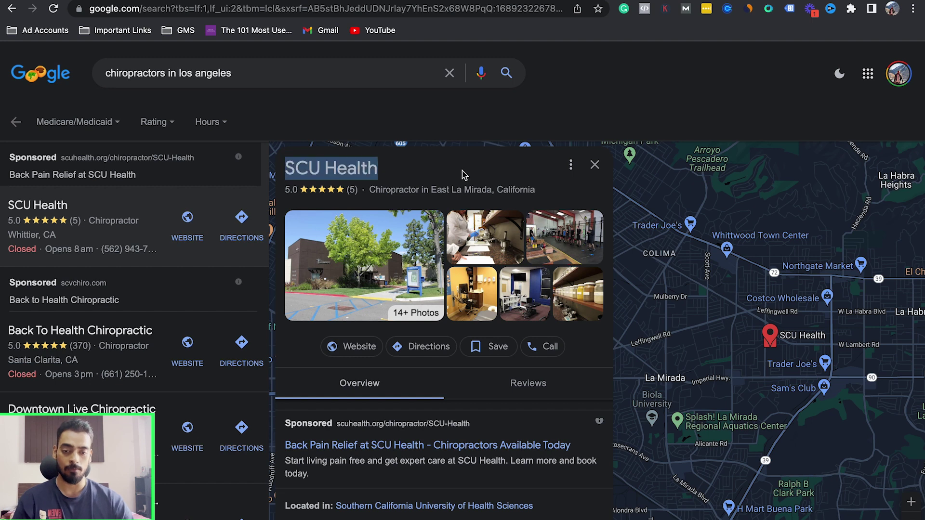
key("ctrl+Tab")
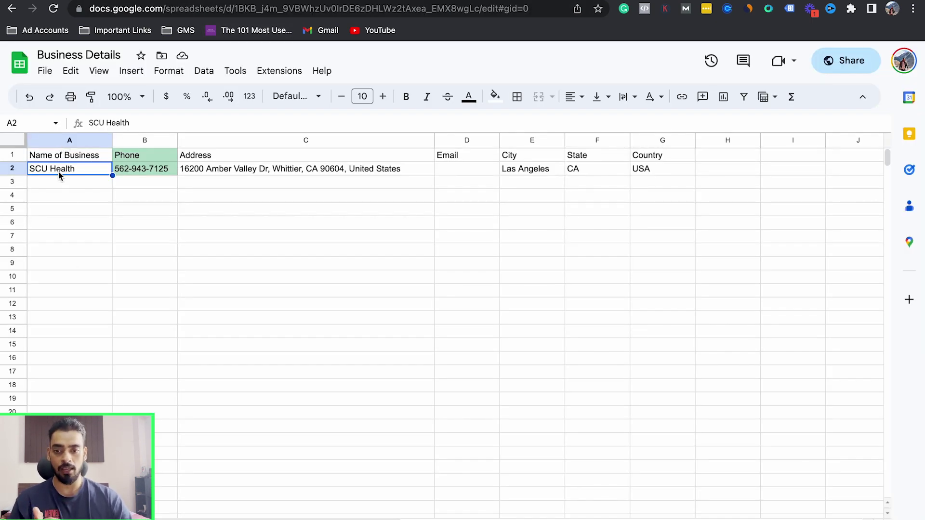
left_click(126, 157)
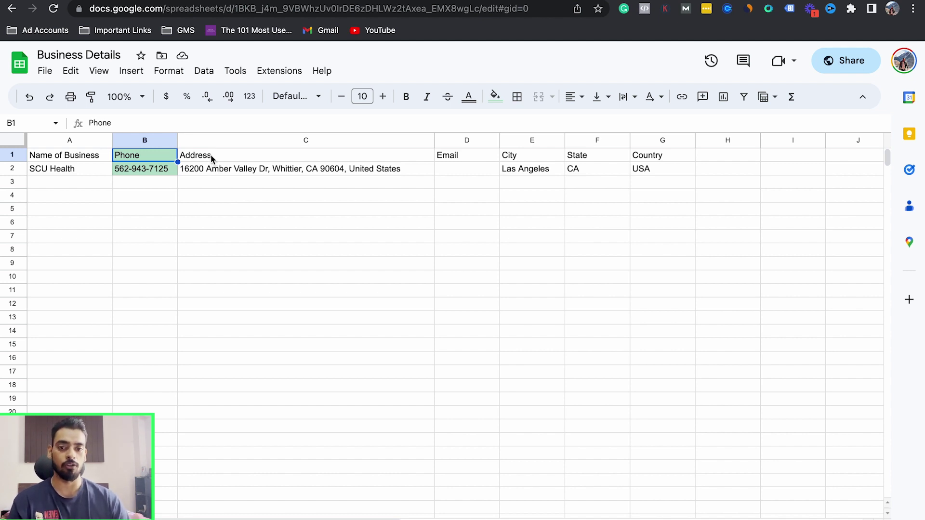
Review the Address and Name of Business columns and the empty row below the SCU Health entry
left_click(210, 155)
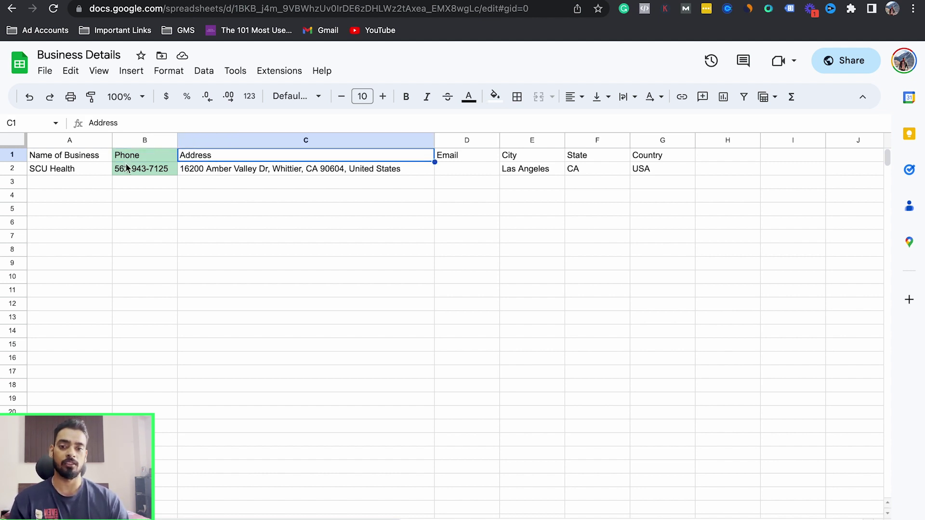
left_click(68, 154)
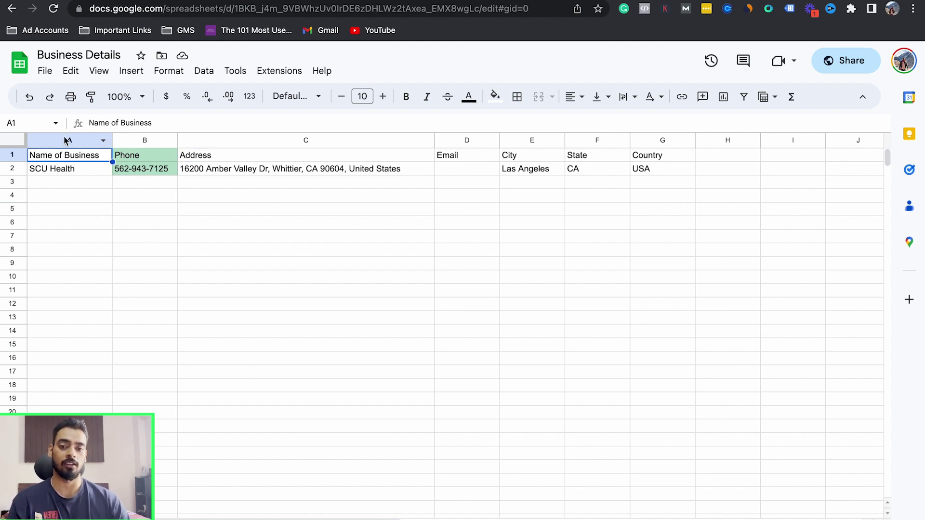
left_click(69, 187)
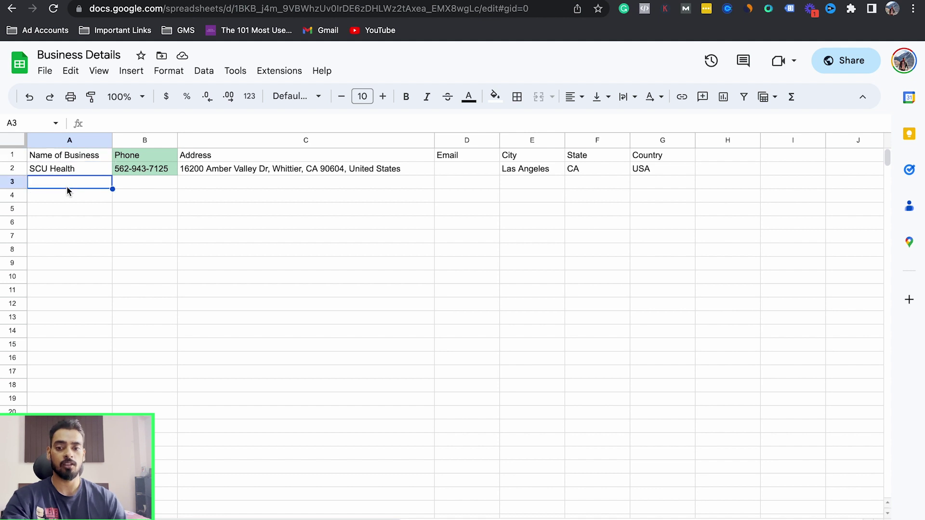
left_click(138, 188)
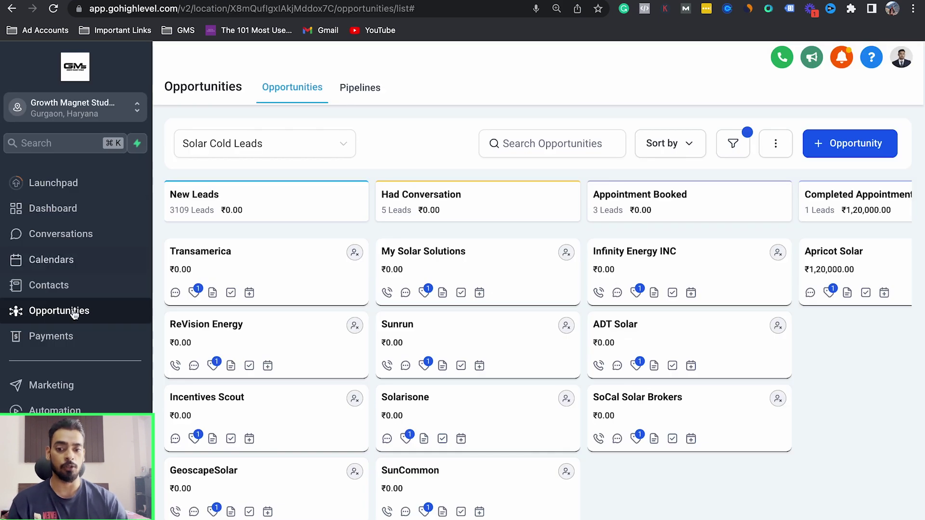
Switch to GoHighLevel, leave the Settings area and open the Contacts list
scroll(73, 315, "down", 1)
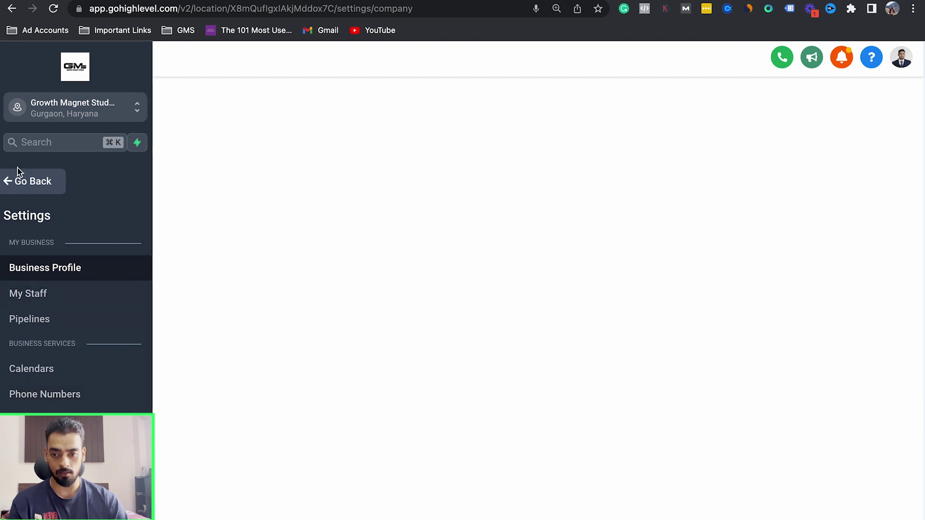
left_click(19, 179)
left_click(41, 284)
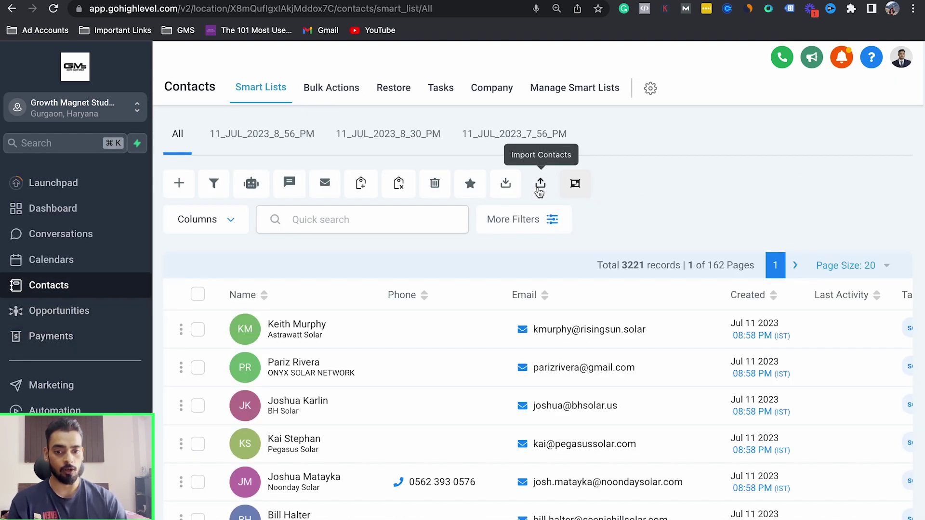
Start a contact import, browse the Downloads folder for a CSV file, and cancel the import
left_click(540, 184)
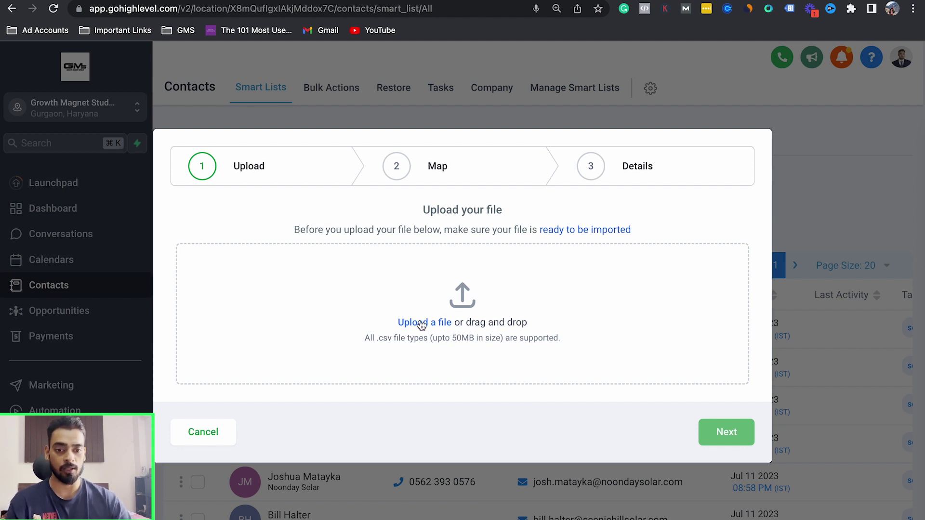
left_click(421, 325)
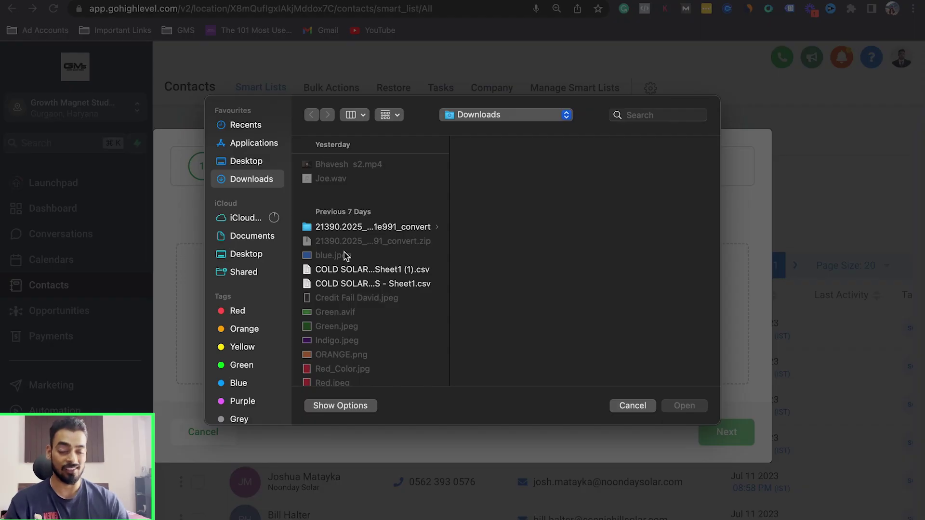
left_click(633, 405)
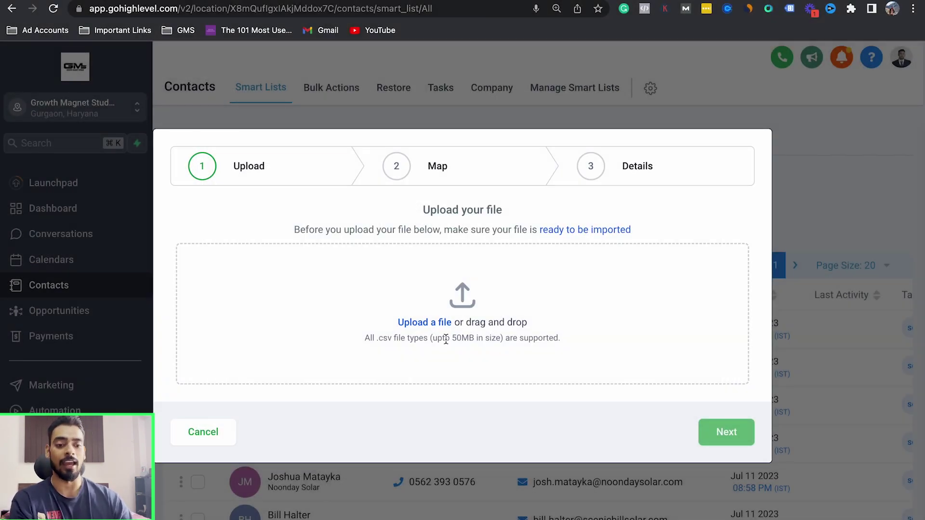
left_click(193, 432)
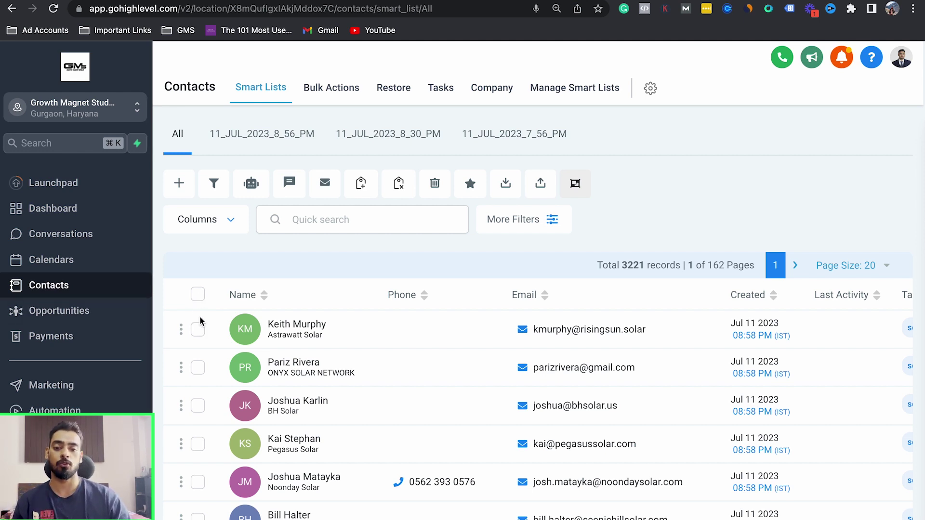
Select all contacts on the page and prepare a pipeline change to the New Leads stage of Solar Cold Leads
left_click(198, 295)
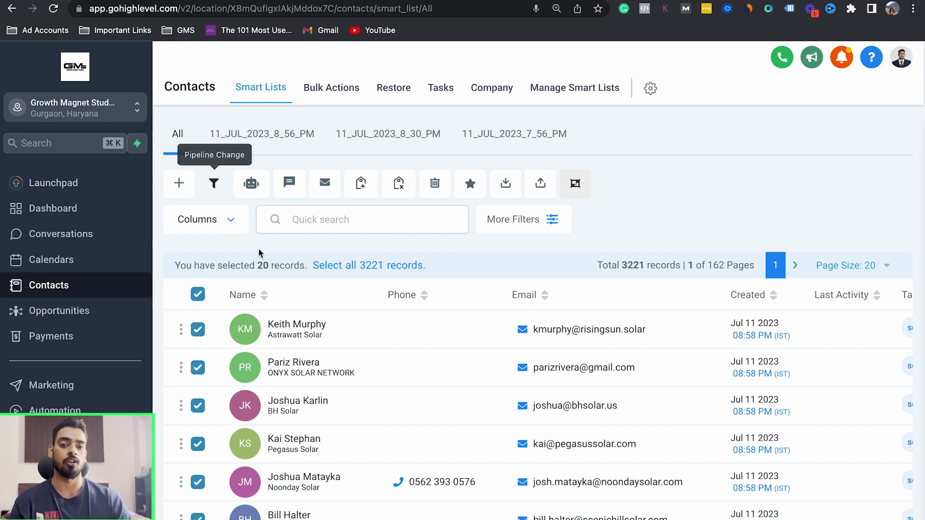
left_click(213, 183)
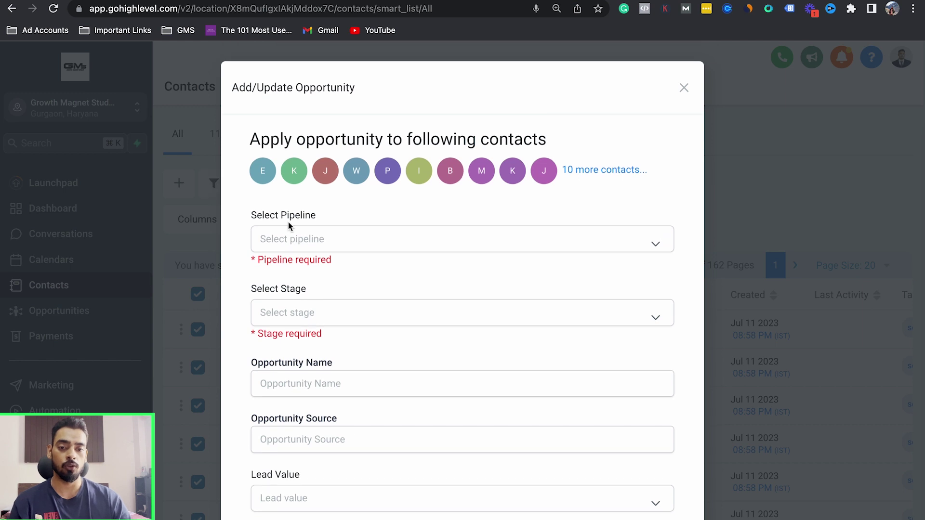
left_click(286, 240)
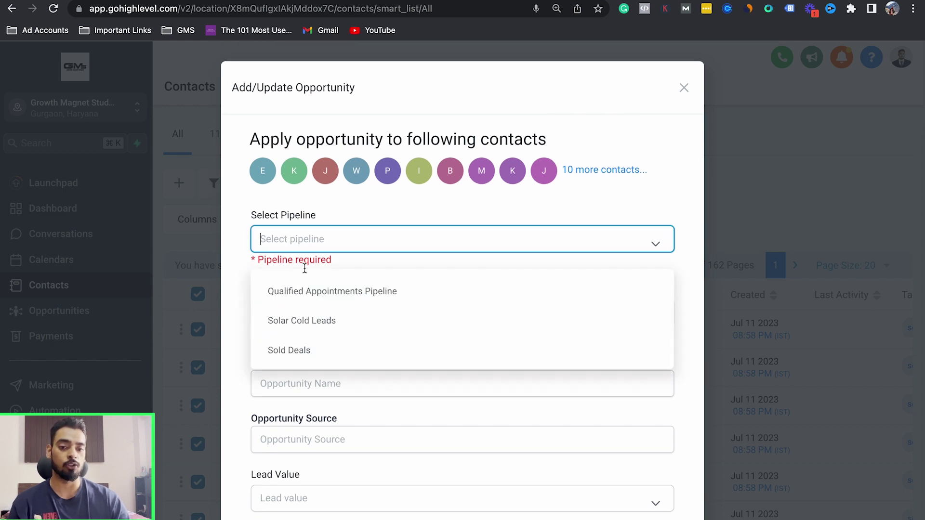
left_click(301, 322)
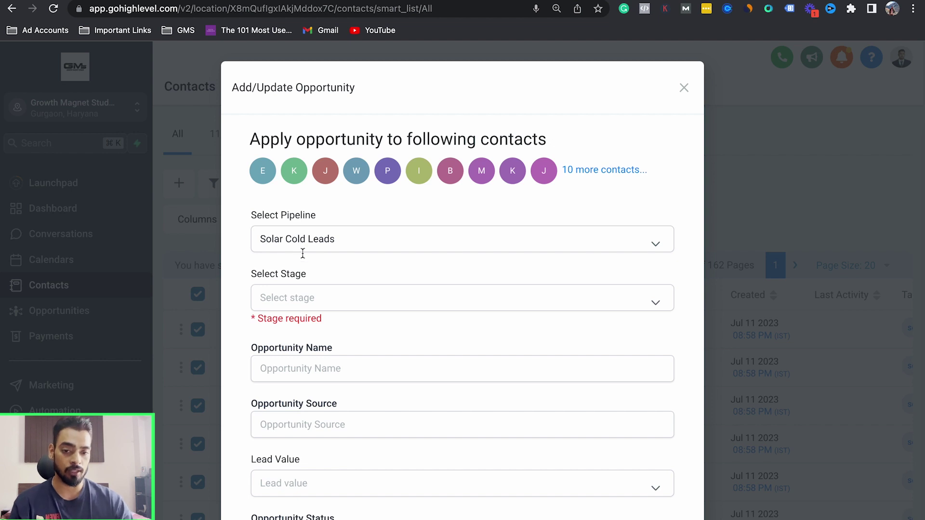
left_click(302, 298)
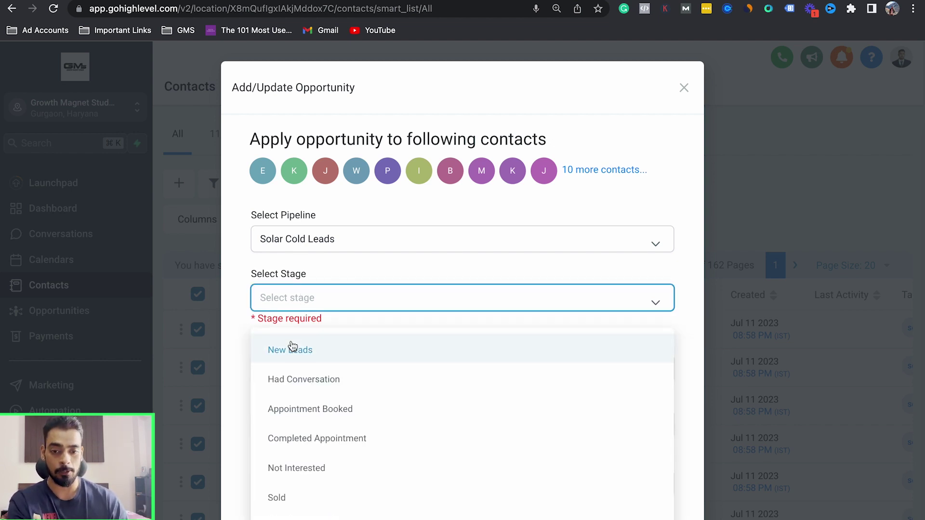
left_click(292, 348)
Enter New Leads as the action description and close the Add/Update Opportunity form without applying it
scroll(297, 385, "down", 3)
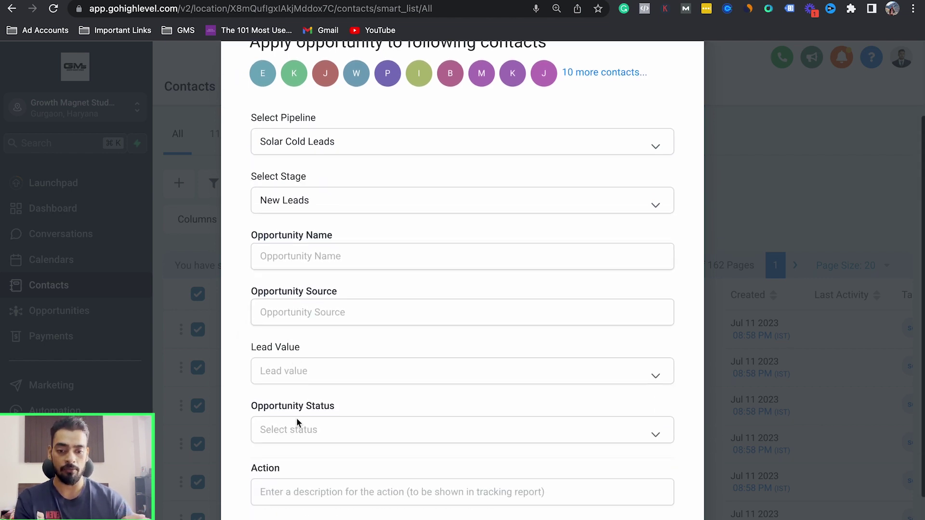
left_click(278, 423)
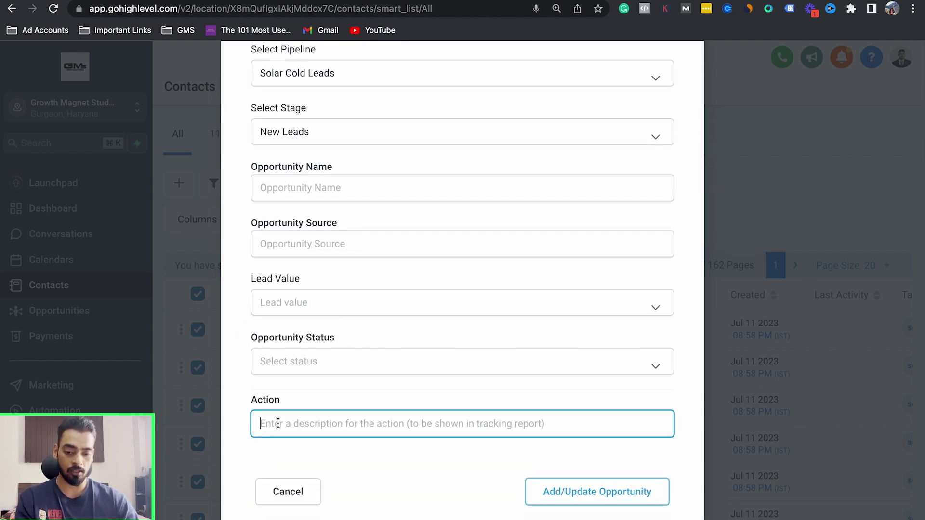
type("New Leads")
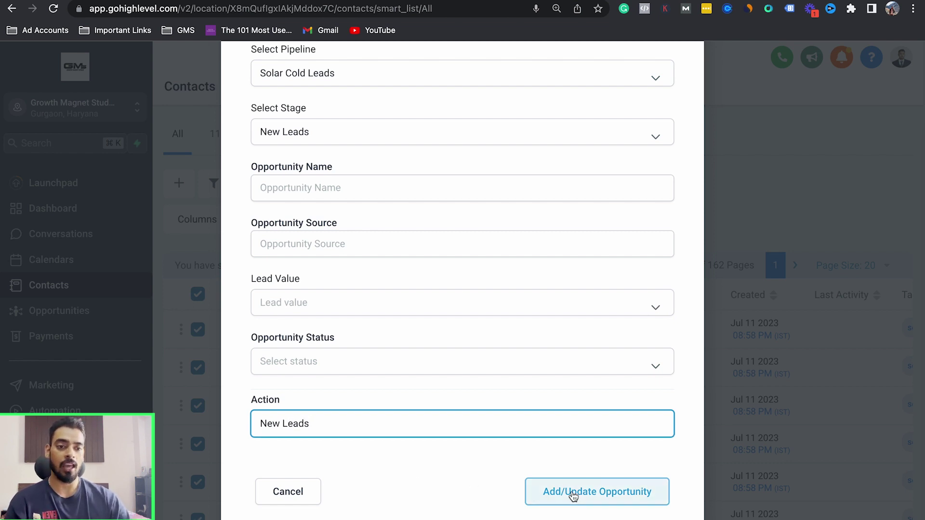
scroll(653, 159, "up", 4)
left_click(684, 88)
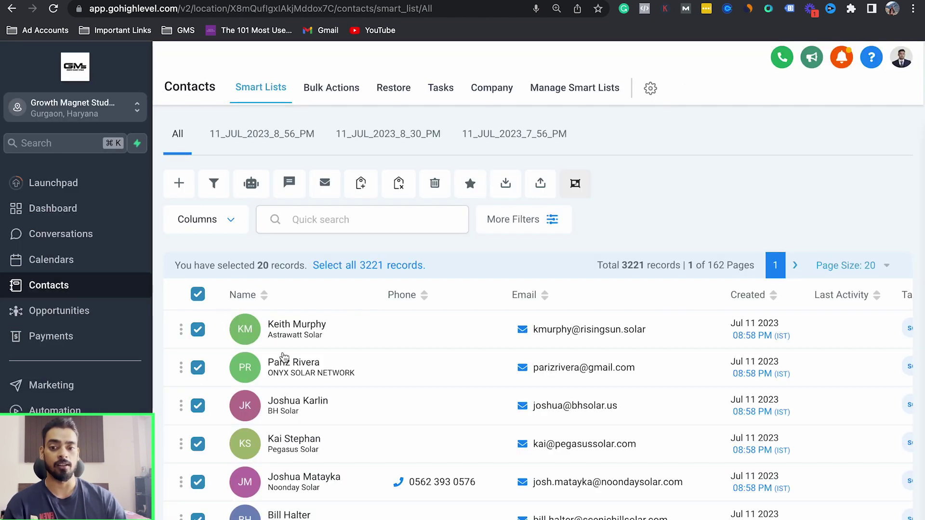
Open Opportunities and look through the lead cards in the Solar Cold Leads pipeline
left_click(74, 312)
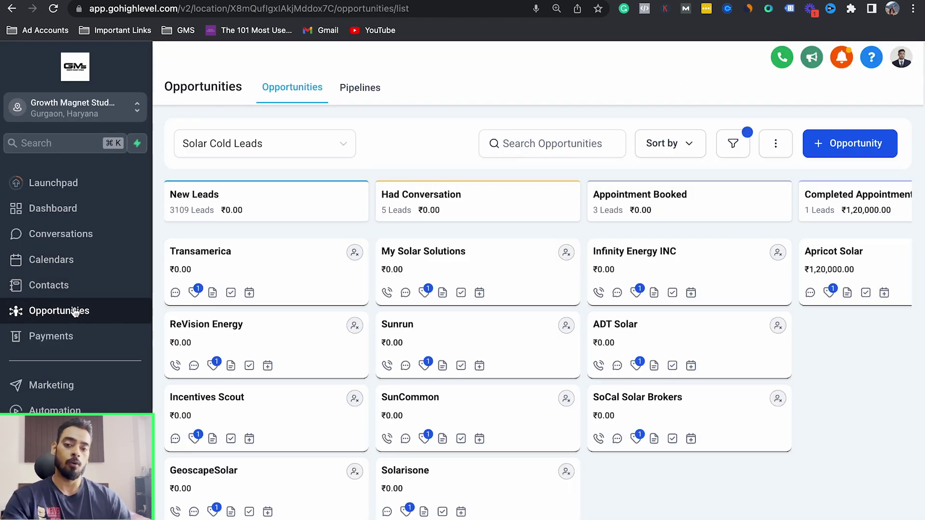
scroll(260, 304, "down", 10)
scroll(261, 306, "up", 10)
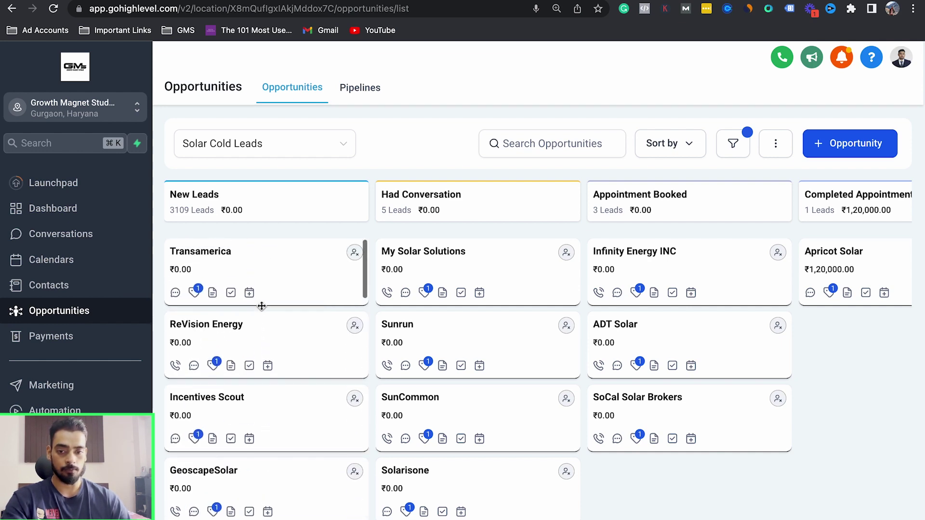